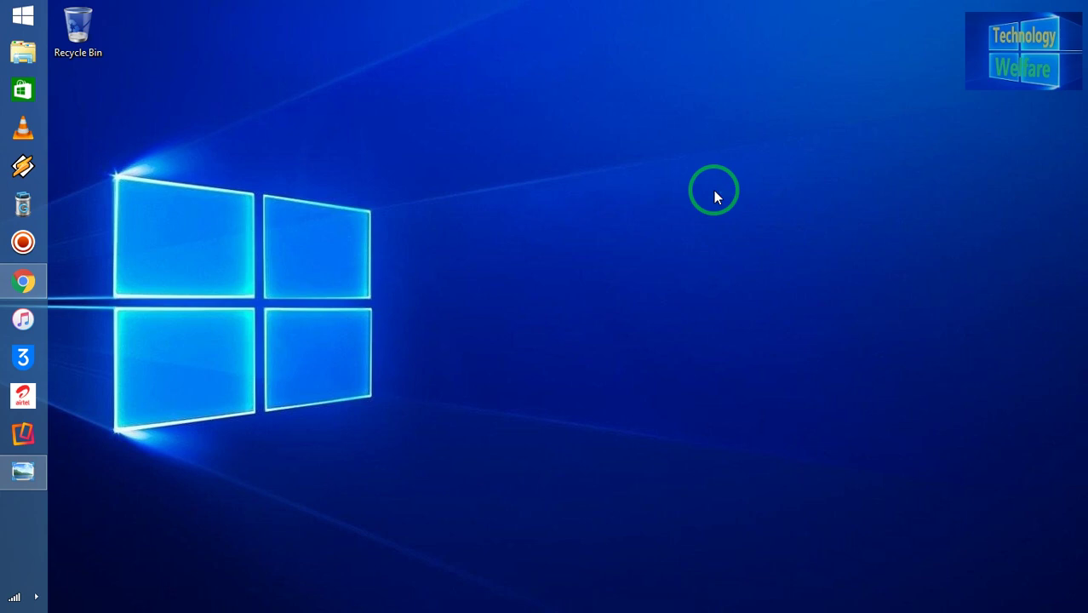
Open This PC, bring up the AR photo in Photo Viewer, then close the viewer.
key("super+e")
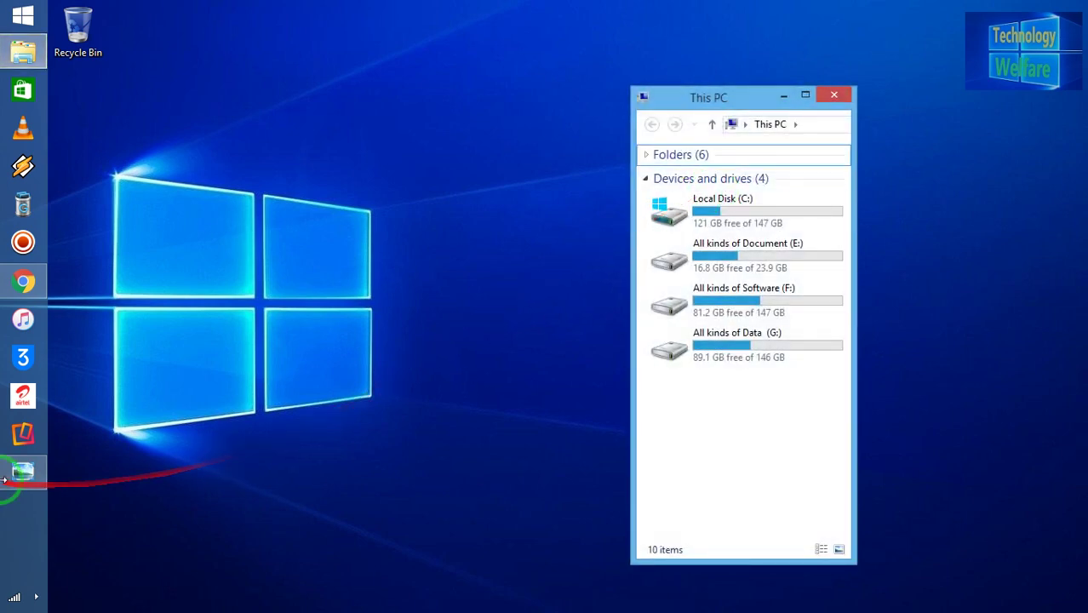
left_click(13, 482)
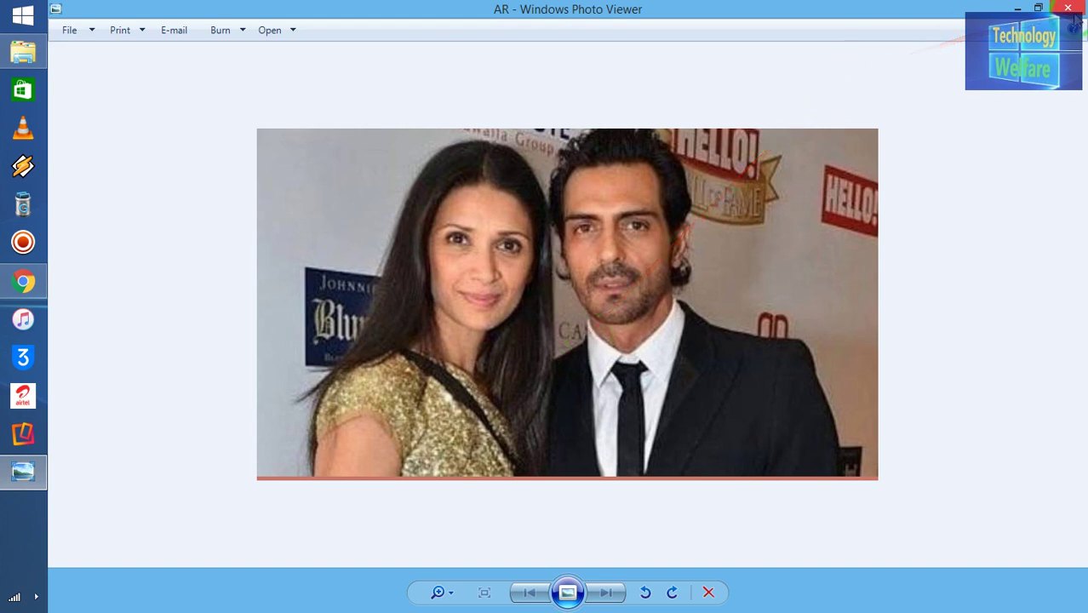
left_click(1071, 10)
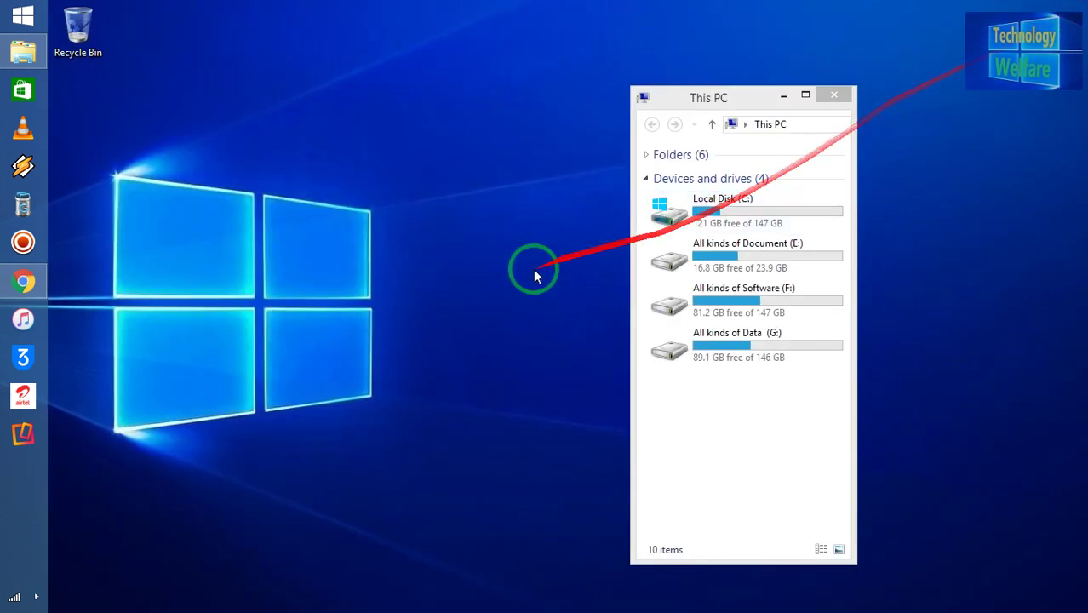
View the AR photo from the All kinds of Software drive, then close the viewer and folder.
double_click(700, 303)
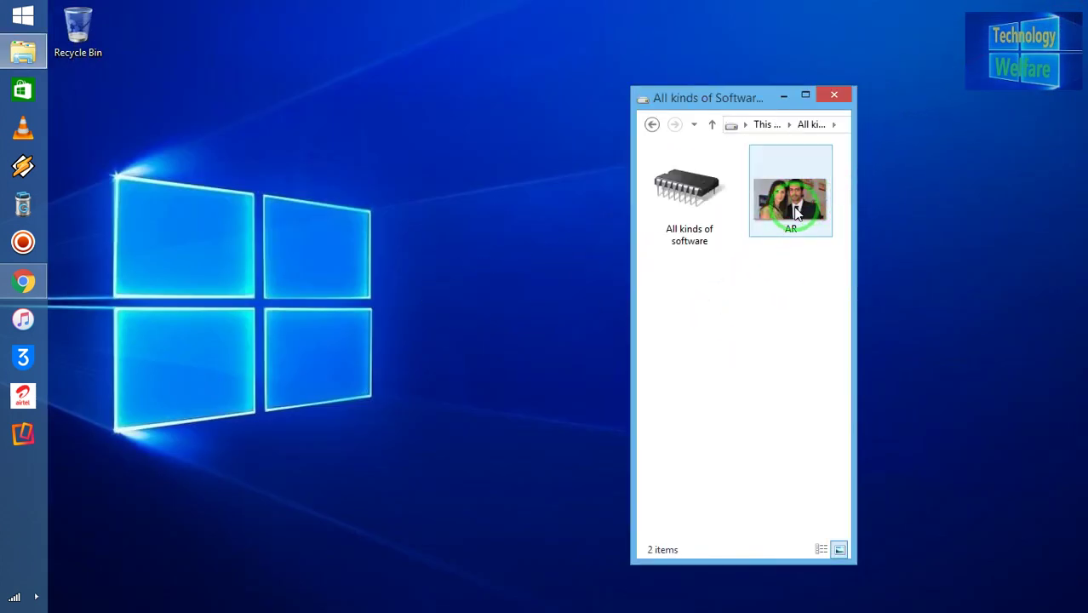
mouse_move(751, 207)
left_click(792, 215)
double_click(790, 215)
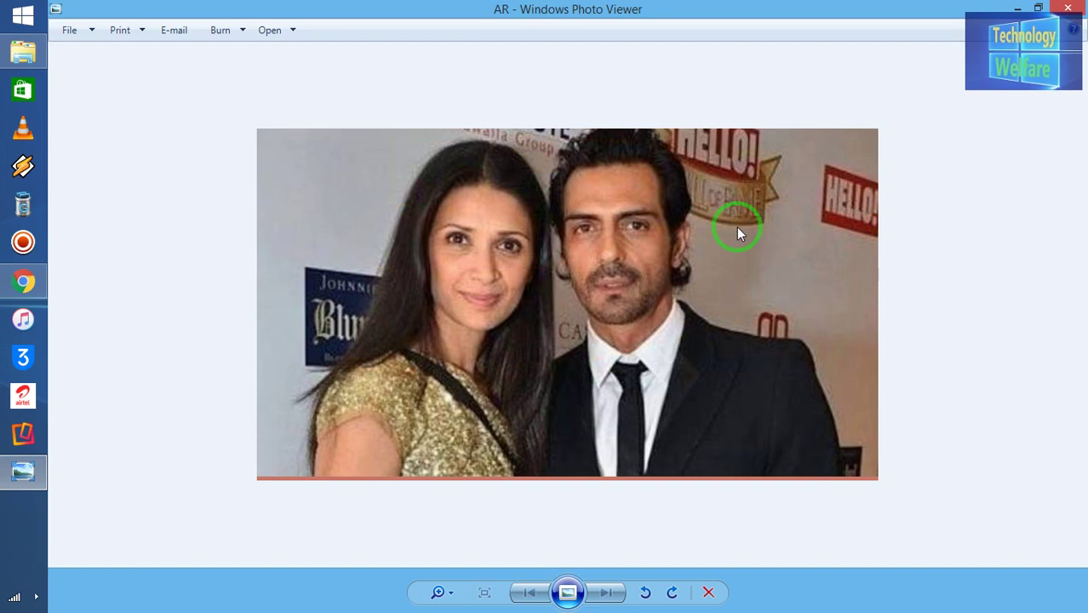
left_click(1068, 9)
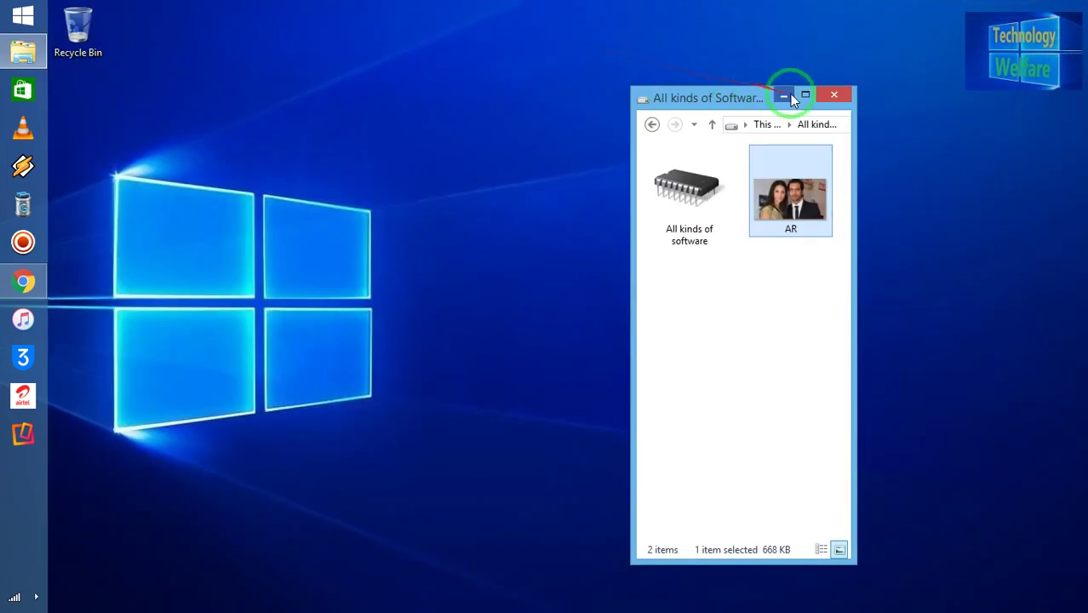
left_click(844, 95)
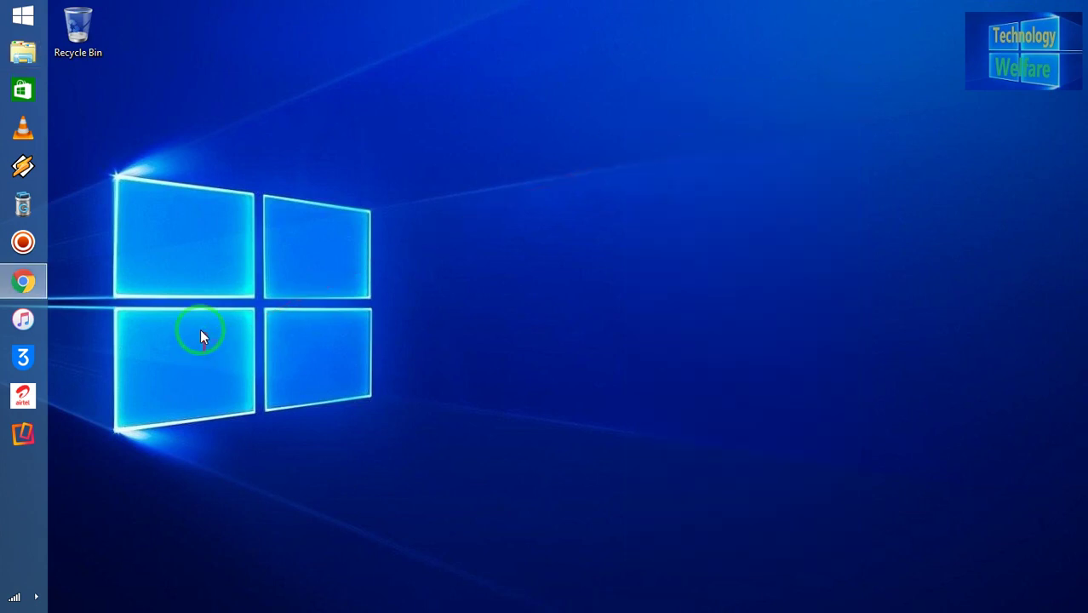
Upload the AR image to the Trace page in Chrome for background removal.
left_click(24, 282)
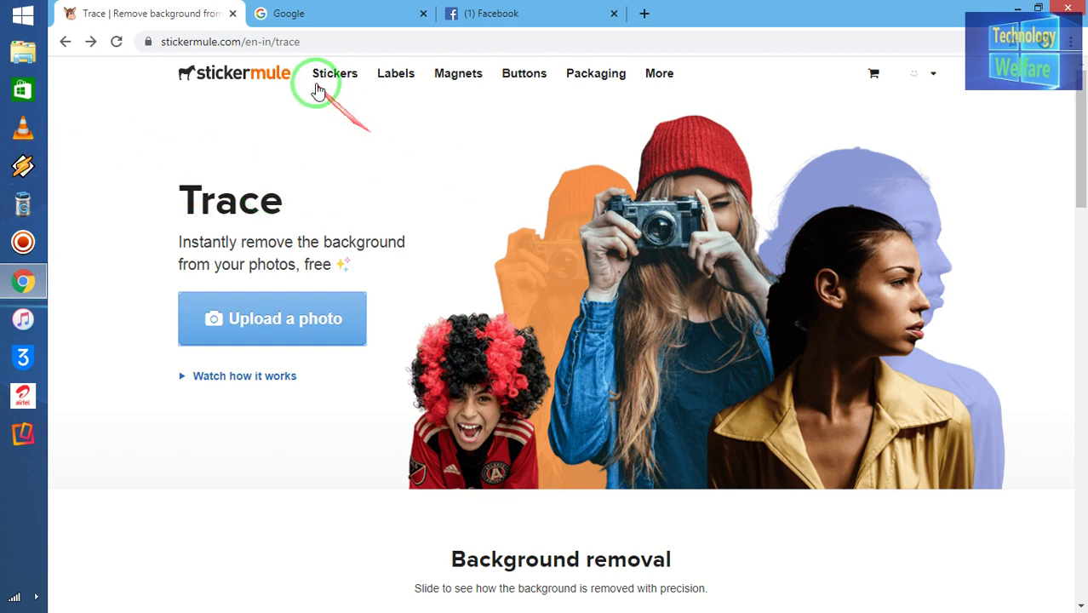
left_click(287, 328)
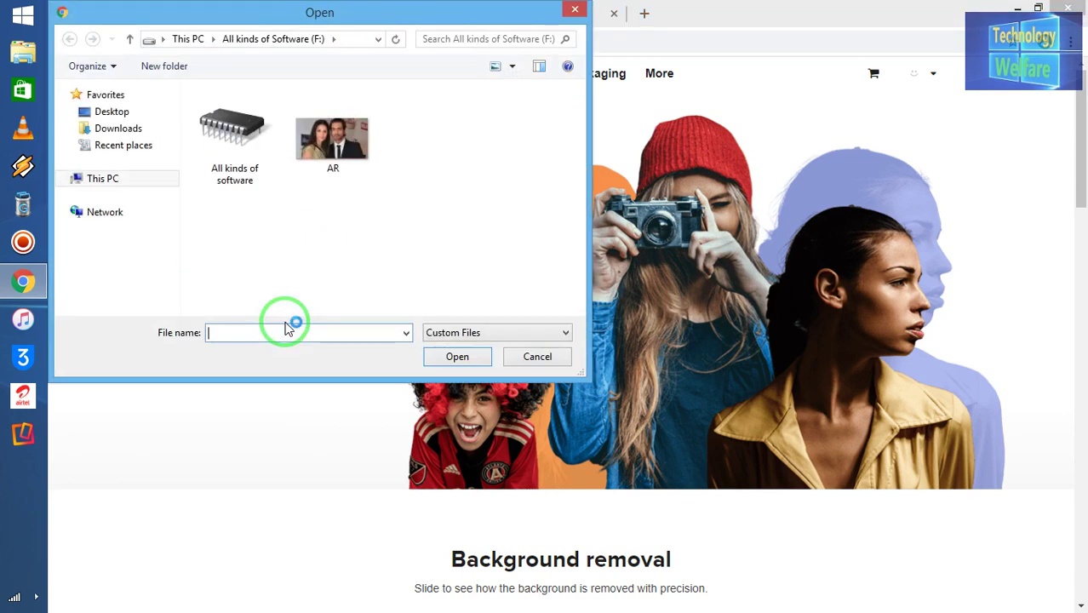
left_click(340, 155)
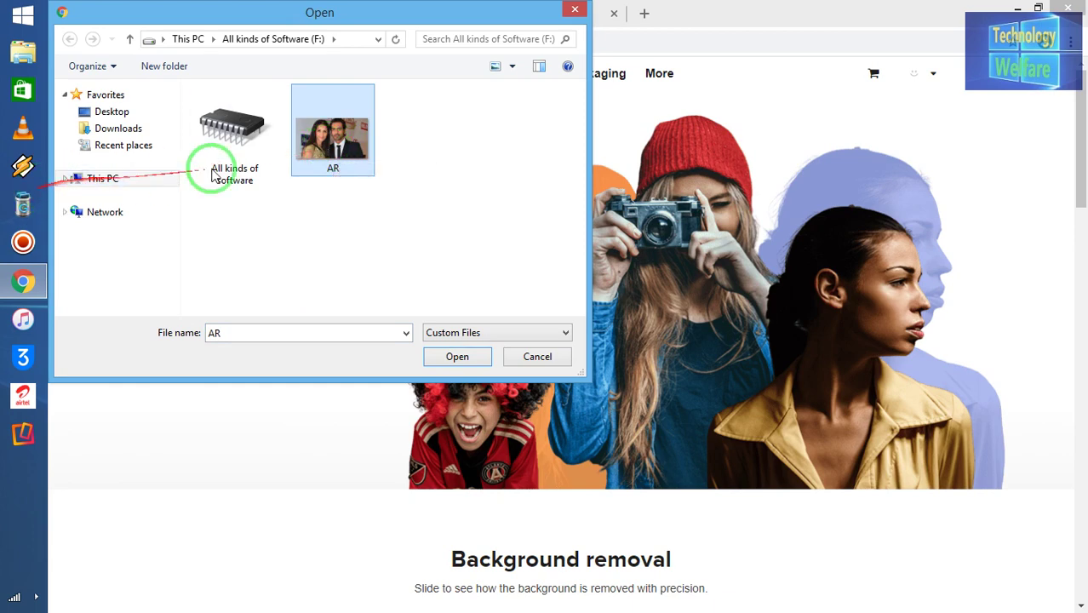
double_click(322, 154)
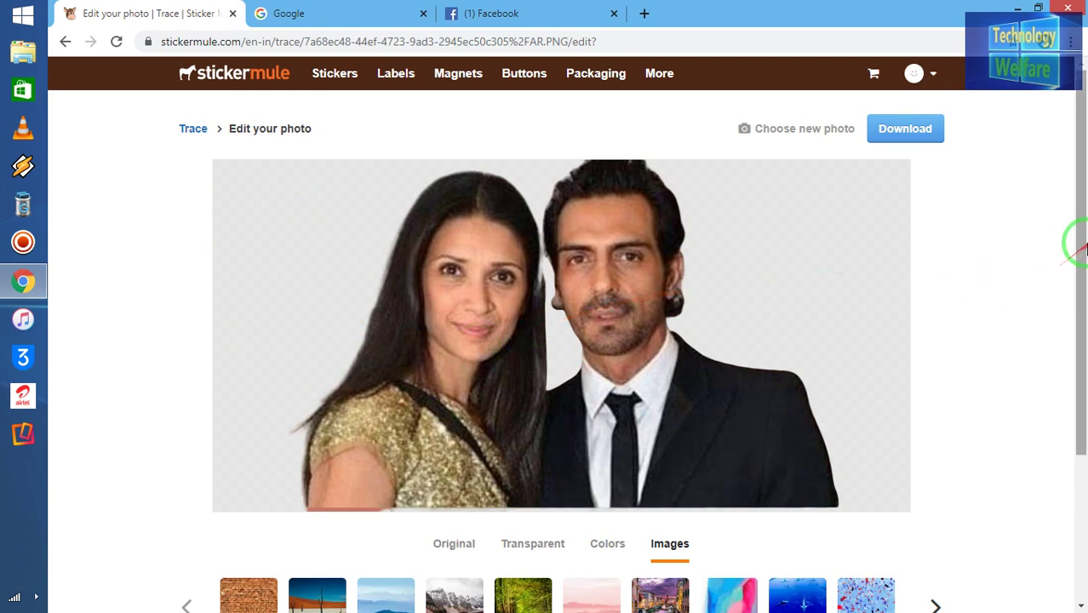
Scroll down to the cut-out couple and its background options.
left_click_drag(1083, 247, 1084, 356)
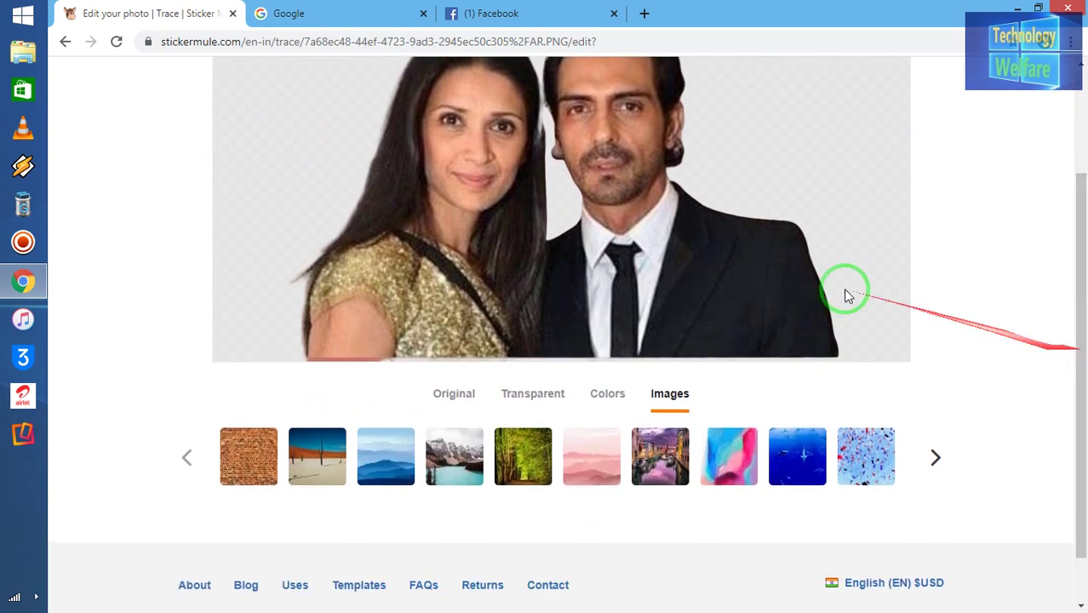
Try green, yellow and grey solid backgrounds, settle on red, and scroll back up.
left_click(596, 400)
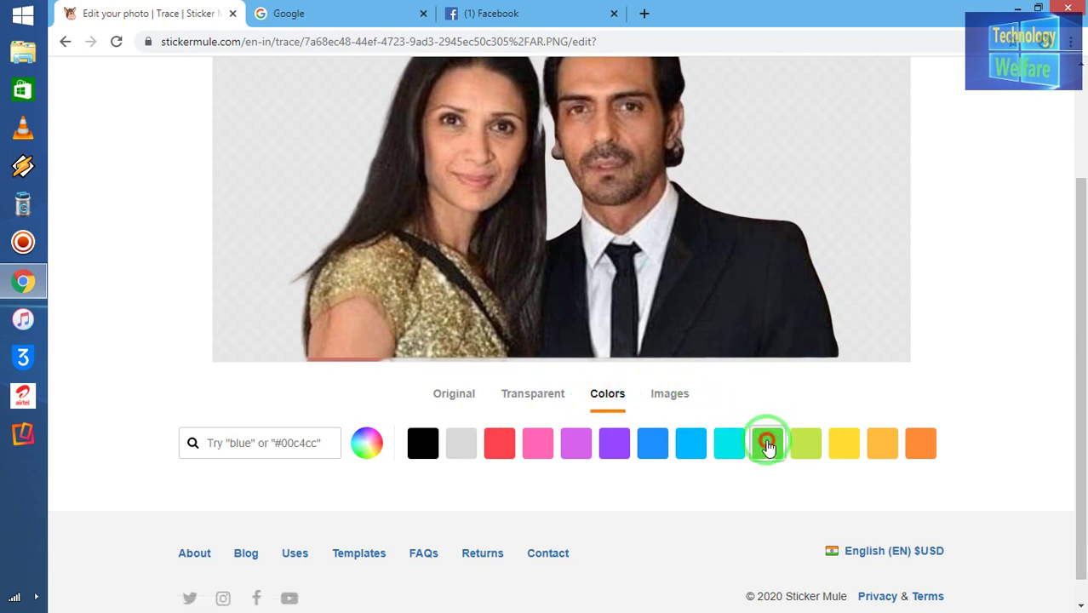
left_click(768, 445)
left_click(832, 443)
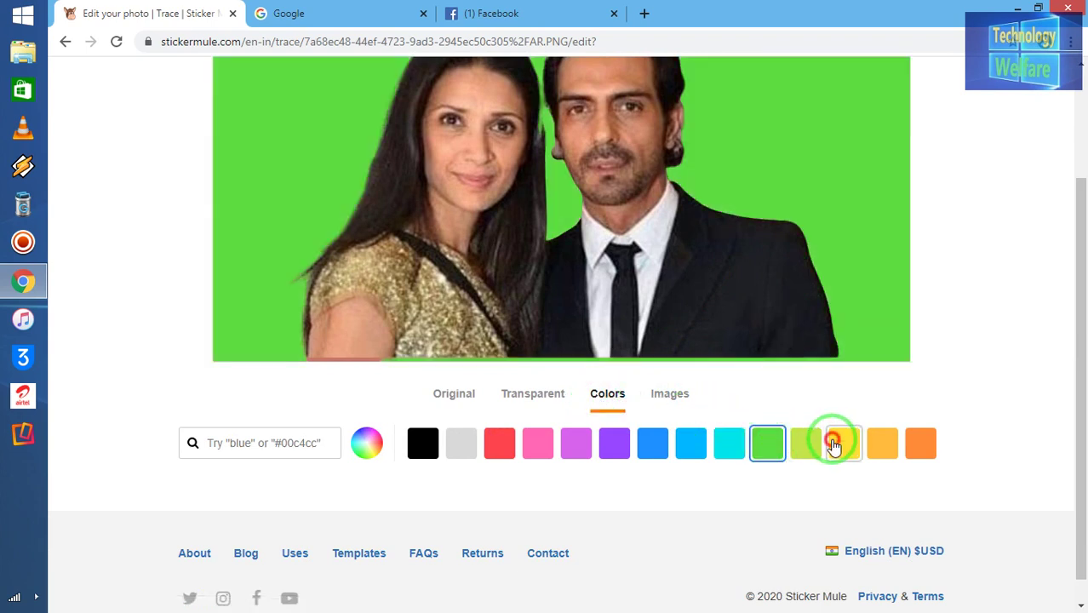
left_click(464, 444)
left_click(504, 444)
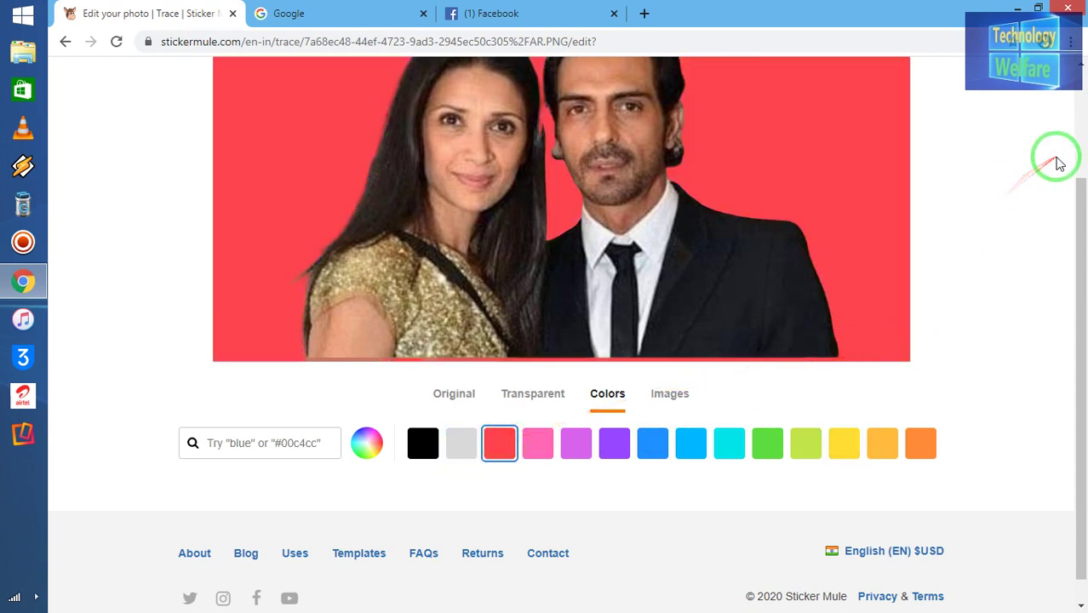
left_click(1079, 134)
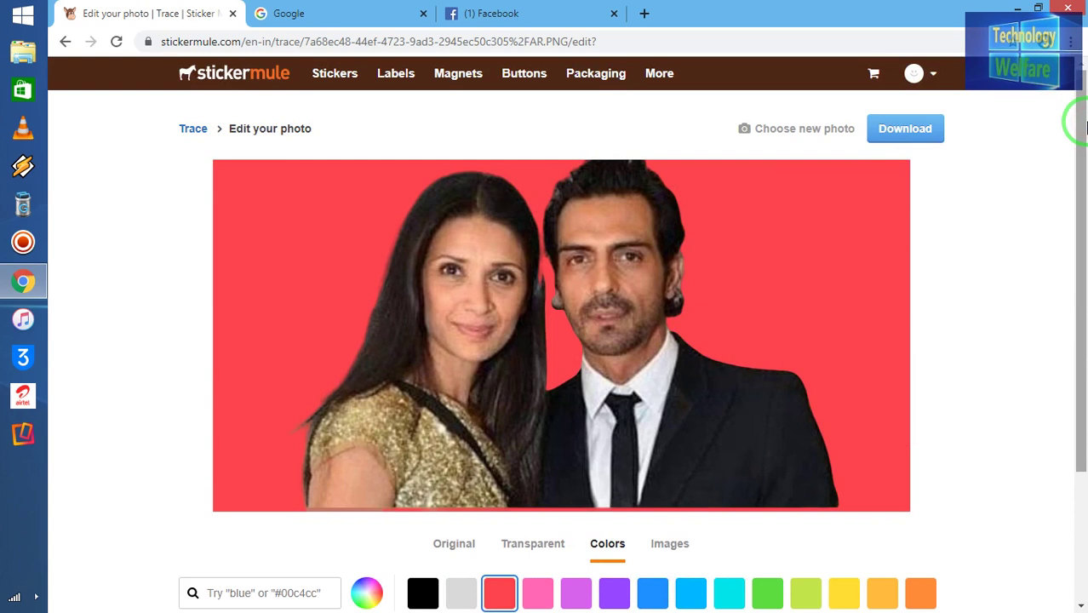
left_click(1014, 302)
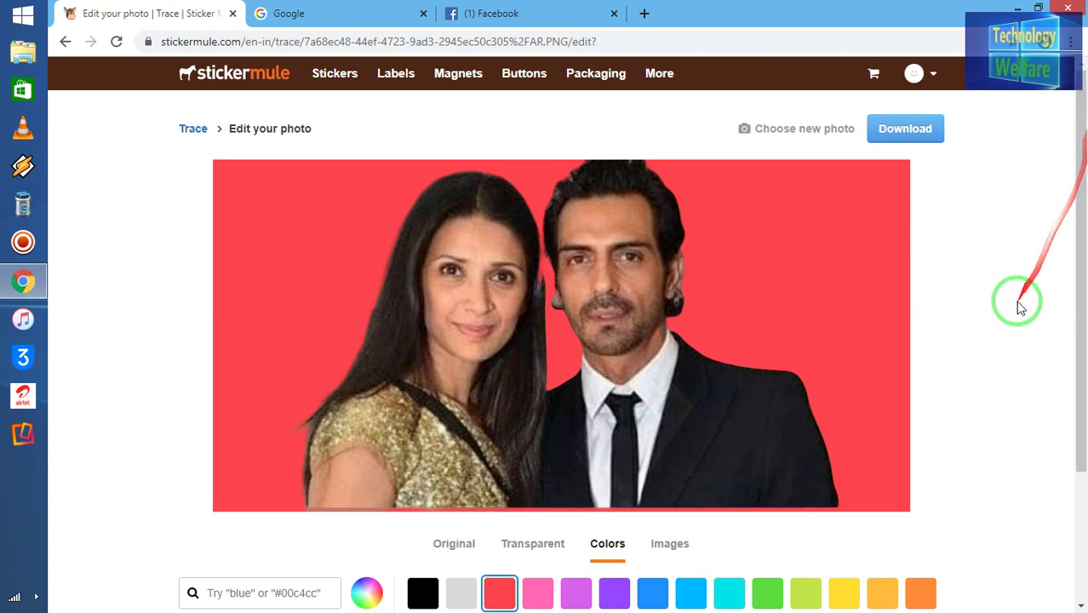
key("super+e")
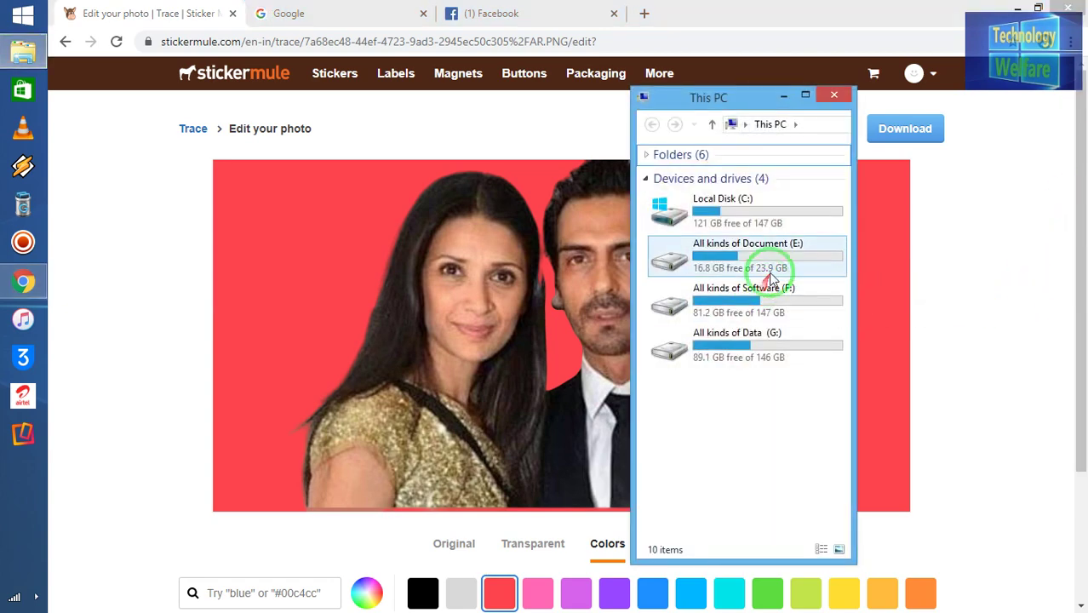
double_click(770, 293)
left_click(788, 217)
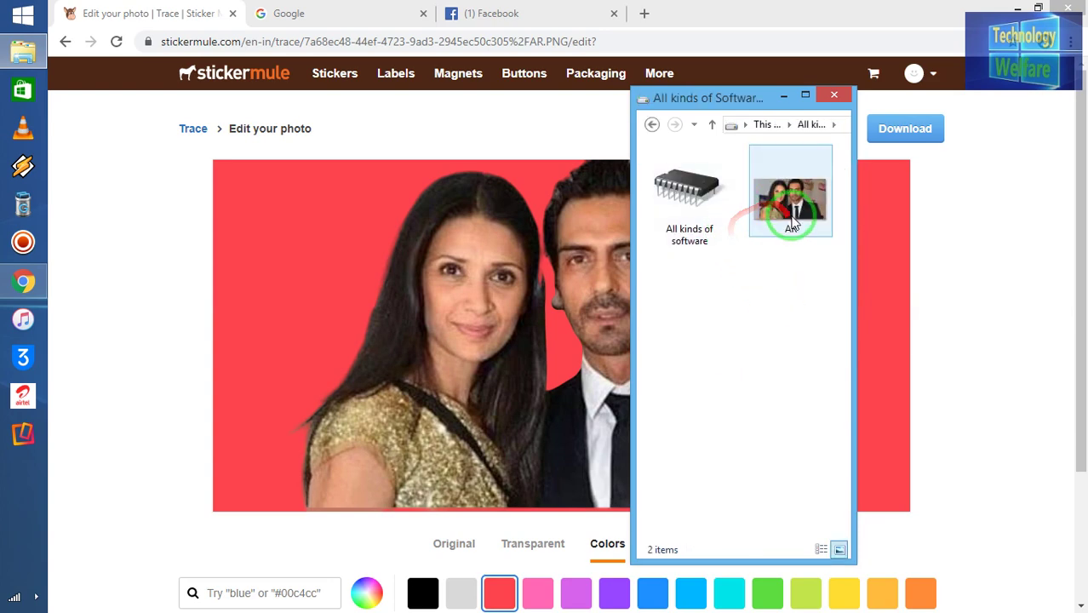
double_click(790, 219)
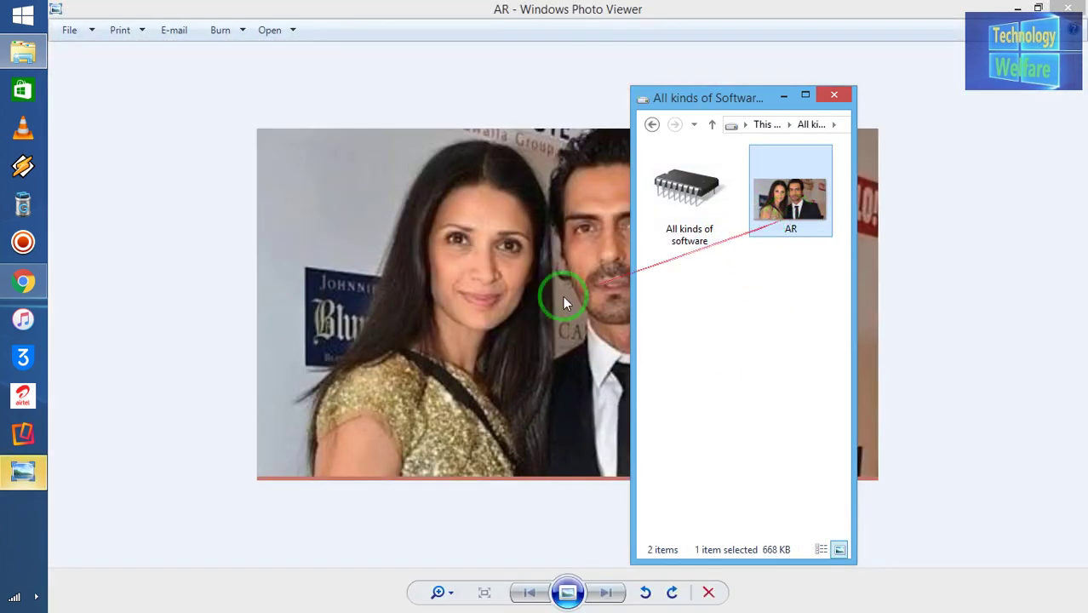
left_click(458, 309)
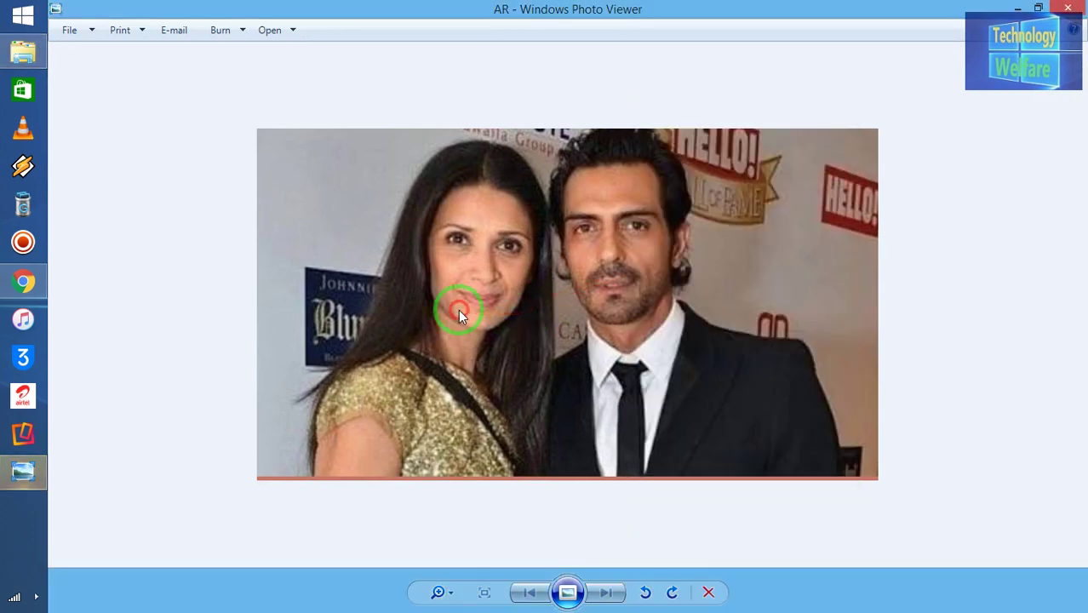
left_click(1017, 8)
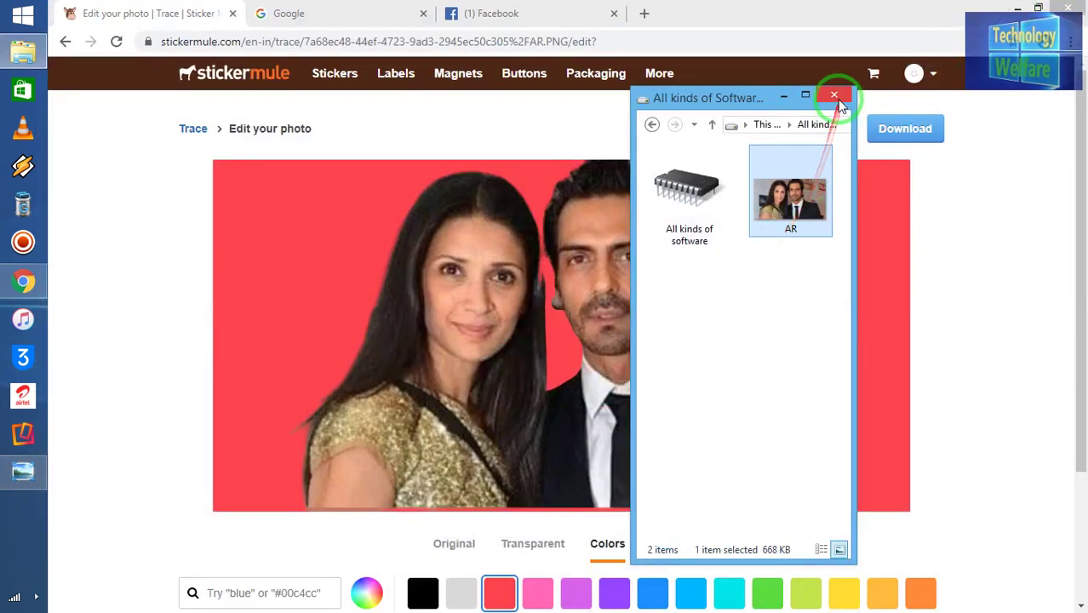
left_click(834, 95)
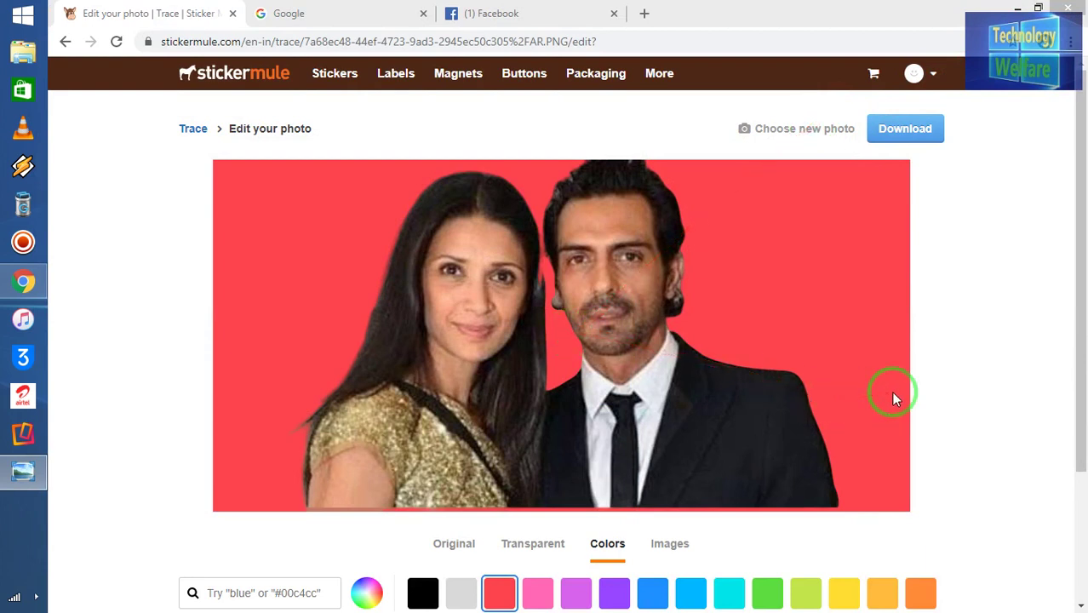
Scroll down slightly and show the Images tab of background pictures.
left_click_drag(1079, 246, 1076, 309)
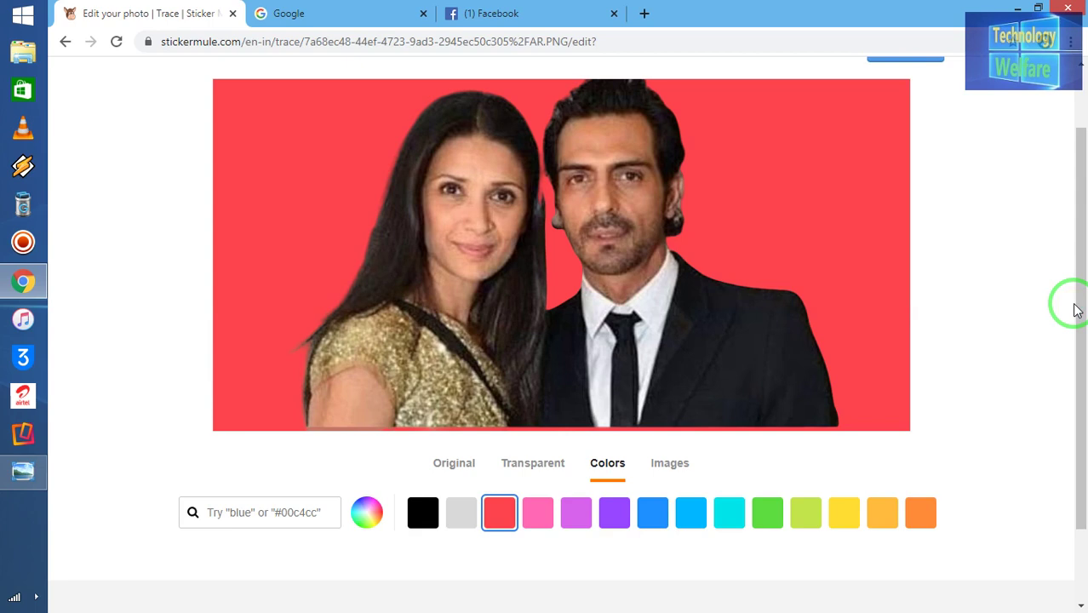
left_click(671, 464)
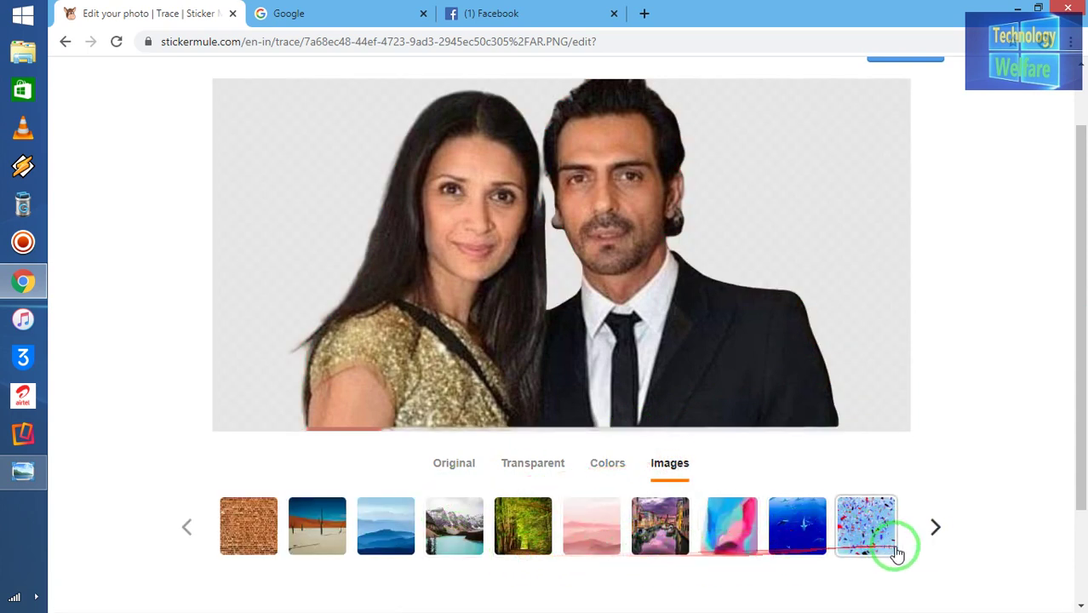
Page to the next background images and set the full-moon picture behind the couple.
left_click(936, 529)
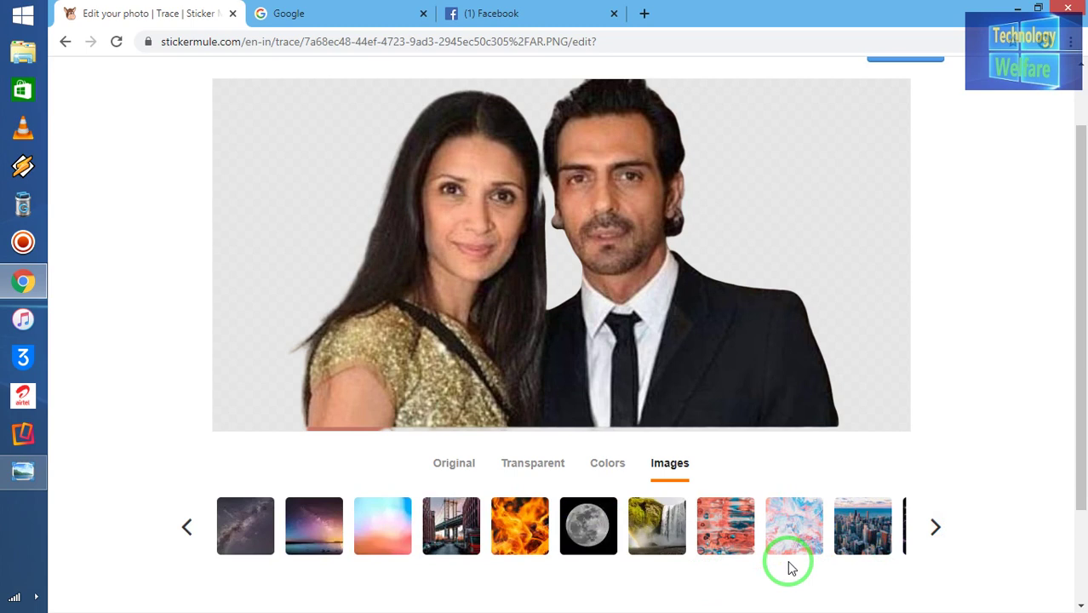
left_click(588, 531)
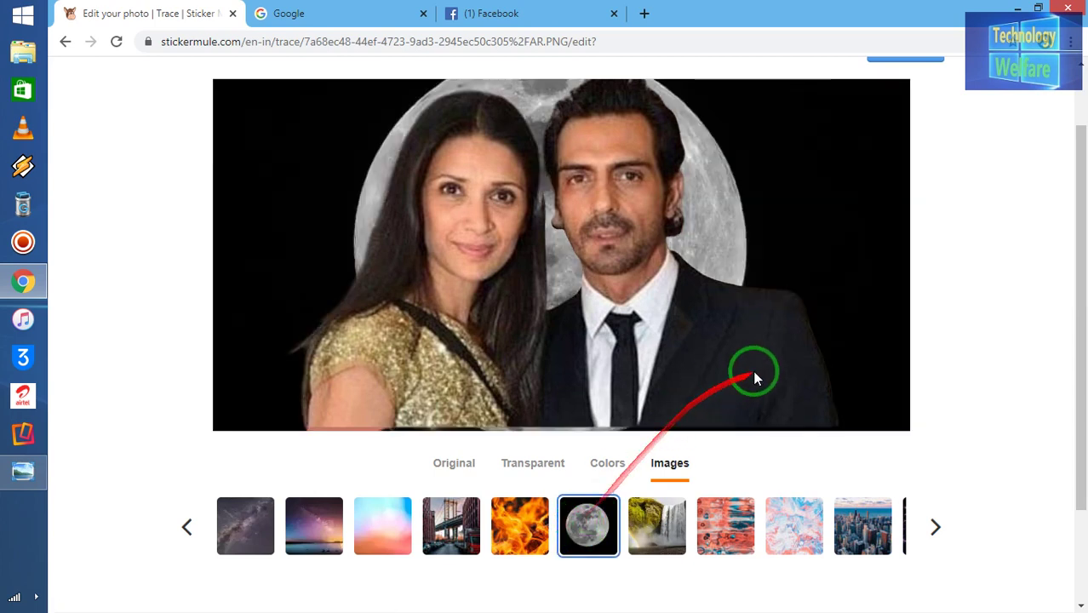
mouse_move(1081, 251)
left_mouse_down()
mouse_move(1081, 194)
mouse_move(1083, 268)
left_mouse_up()
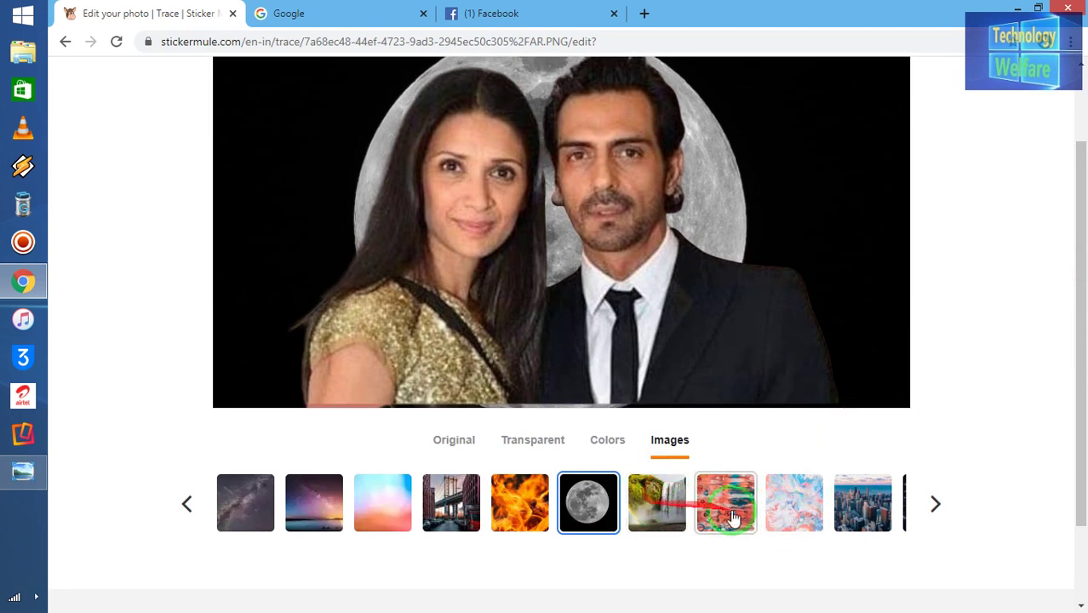
Put the city skyline behind the couple, compare with transparent, then restore the skyline.
left_click(864, 515)
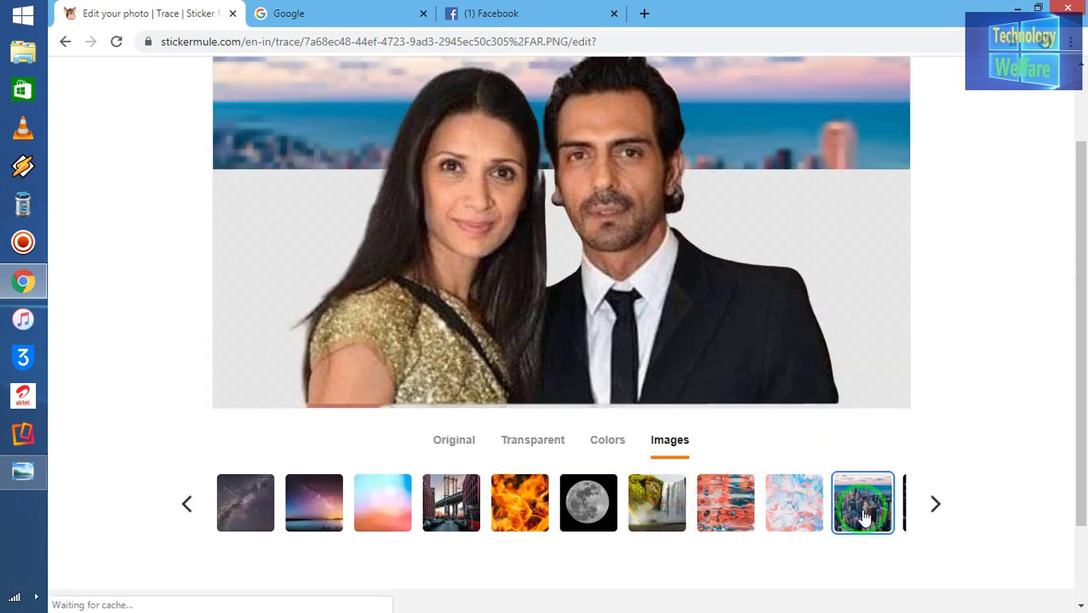
mouse_move(1077, 353)
left_mouse_down()
mouse_move(1075, 279)
mouse_move(1077, 310)
left_mouse_up()
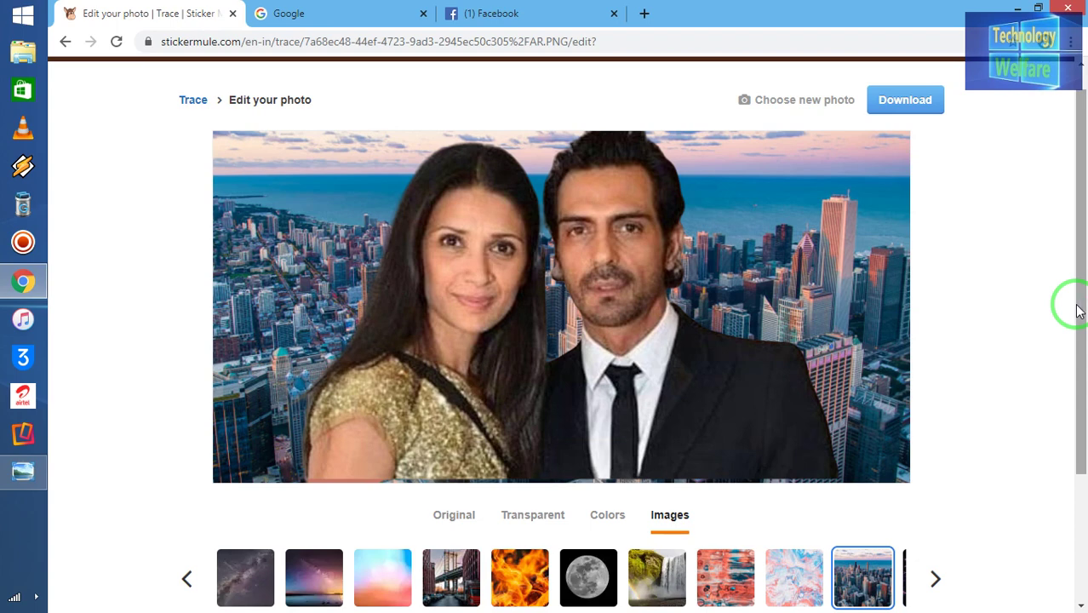
left_click(538, 514)
mouse_move(1082, 248)
left_mouse_down()
mouse_move(1084, 369)
mouse_move(1076, 231)
mouse_move(1082, 247)
left_mouse_up()
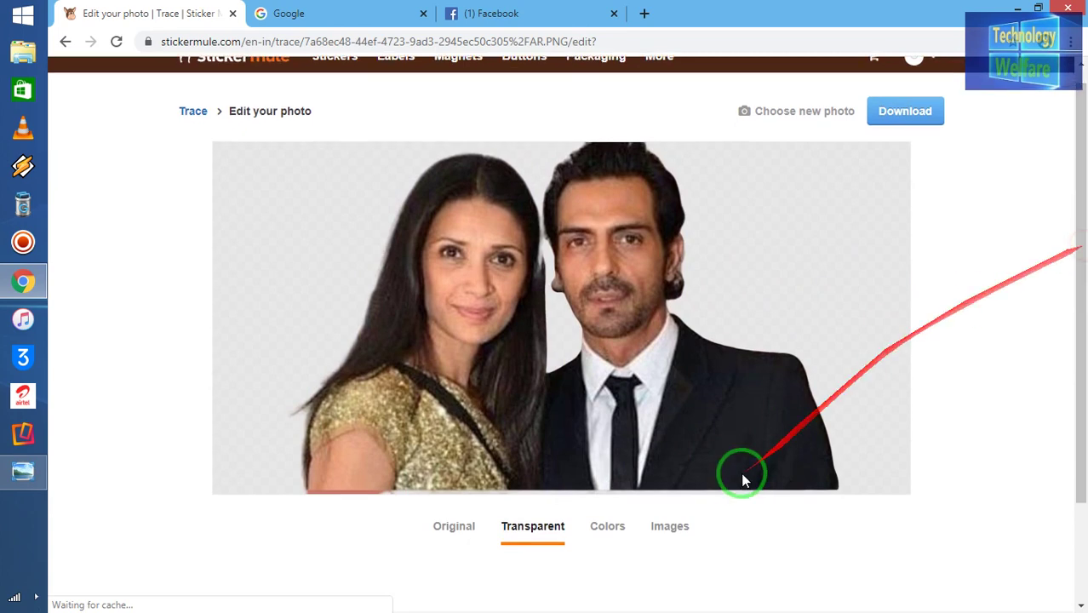
left_click(668, 528)
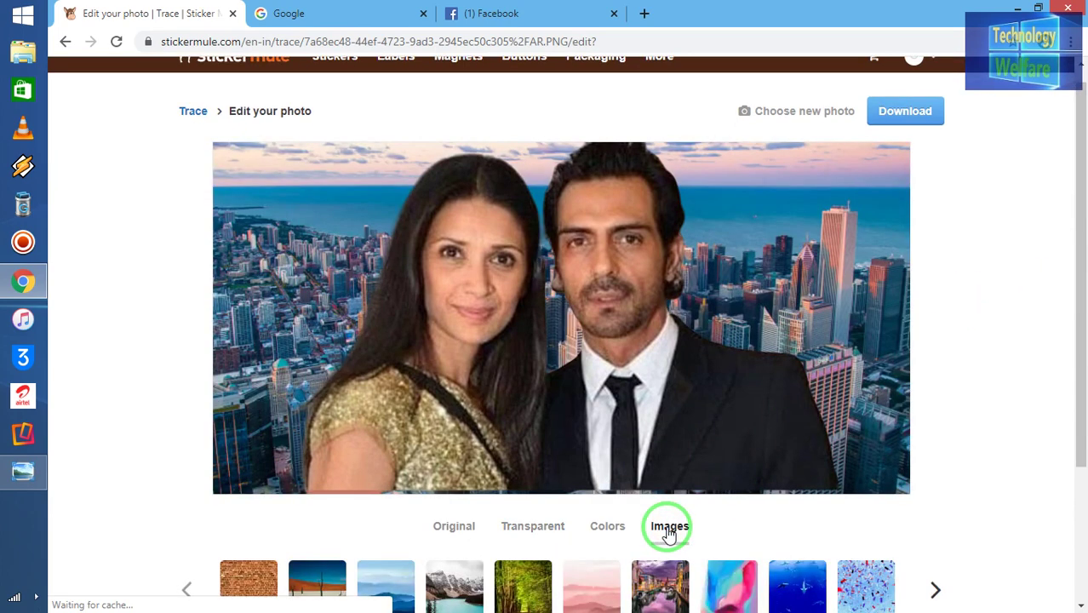
mouse_move(1074, 292)
left_mouse_down()
mouse_move(1083, 417)
mouse_move(1082, 289)
left_mouse_up()
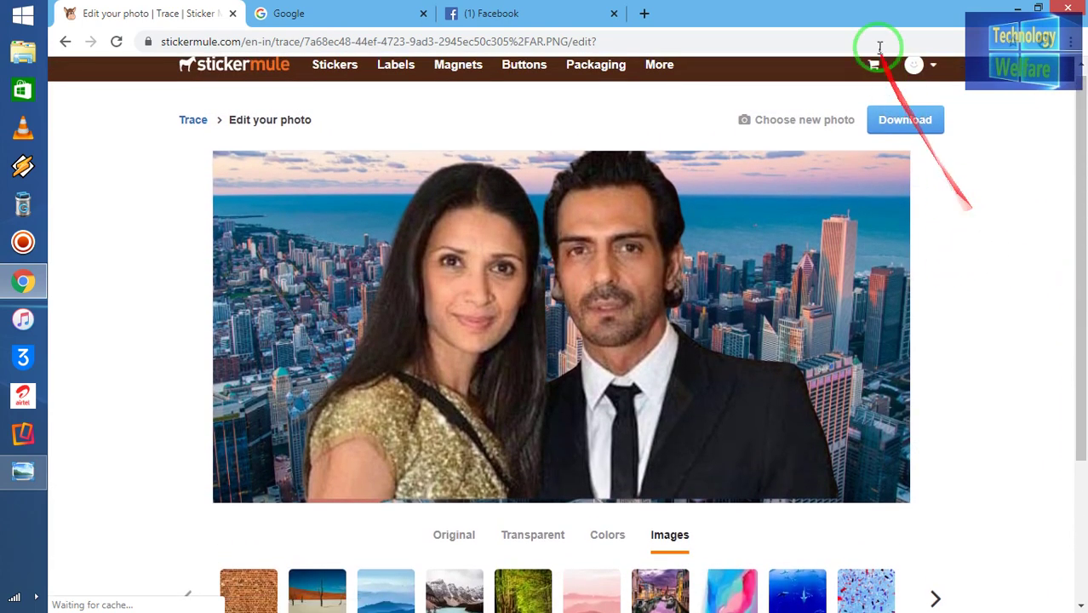
Download the full skyline-backed image as AR.PNG and check it in the image viewer.
left_click(896, 124)
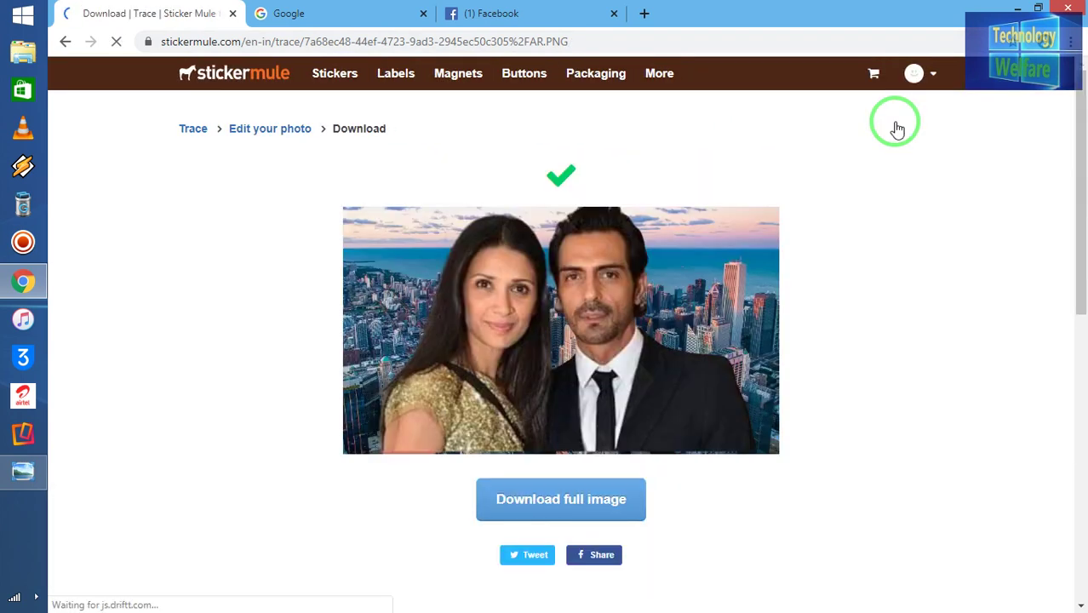
left_click(544, 502)
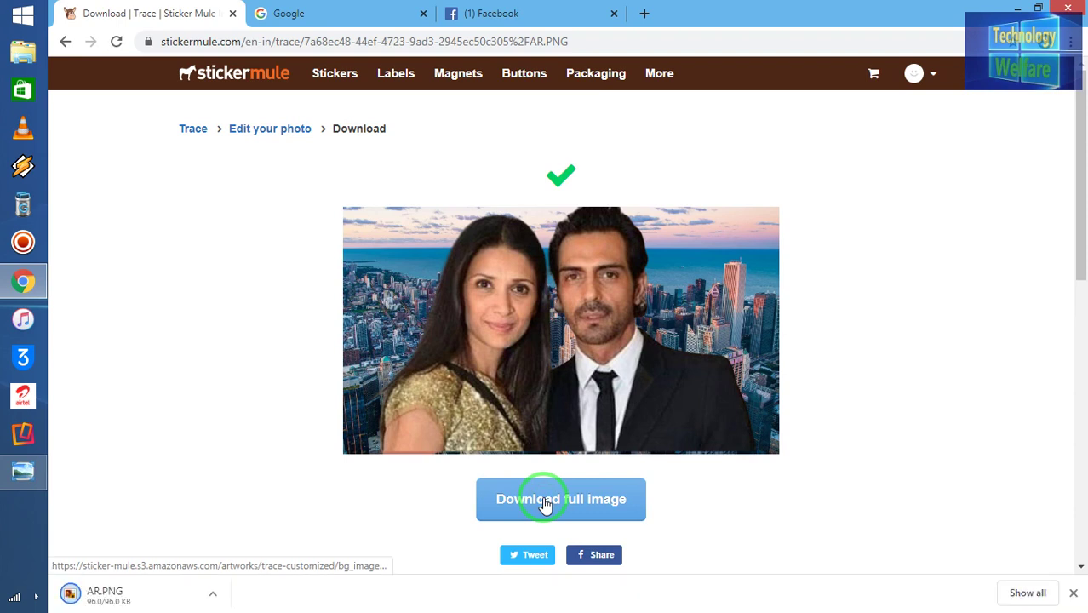
left_click(115, 599)
left_click(115, 599)
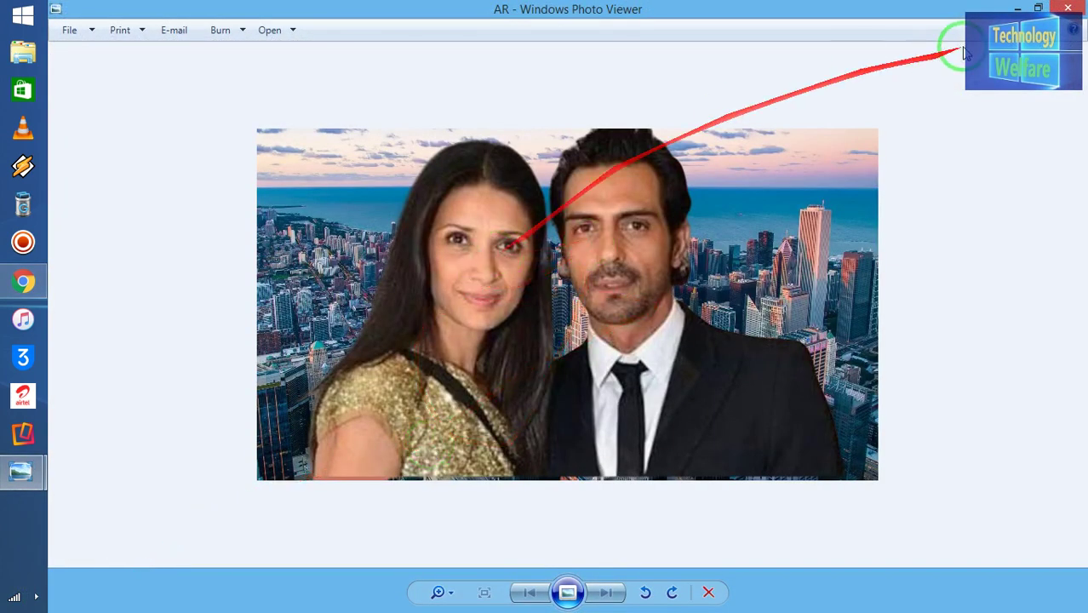
left_click(1069, 8)
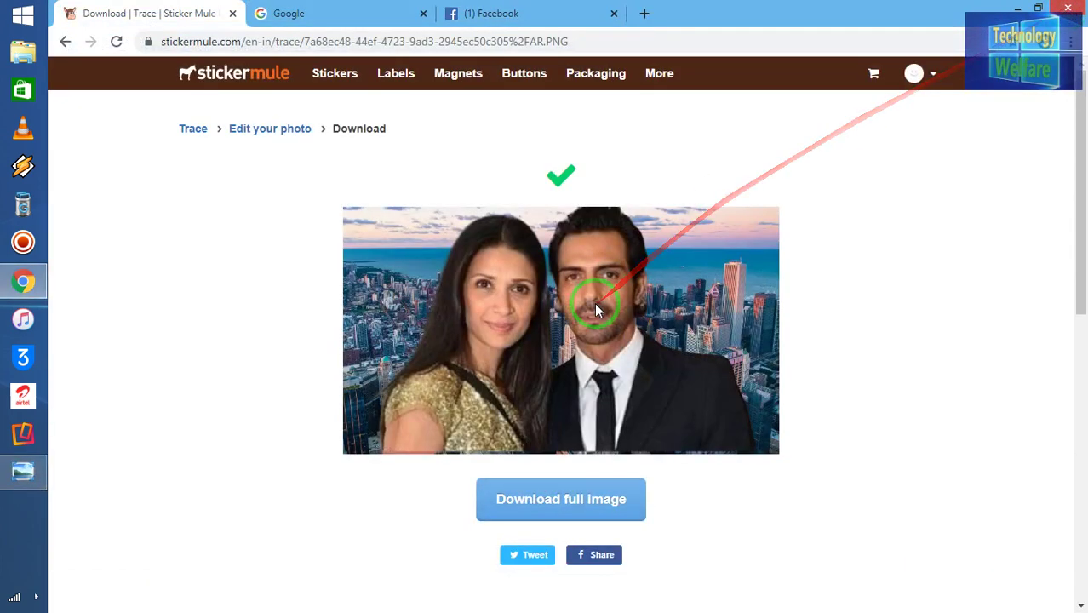
Leave the editor and search for 'google' from the cleared address bar.
left_click(65, 42)
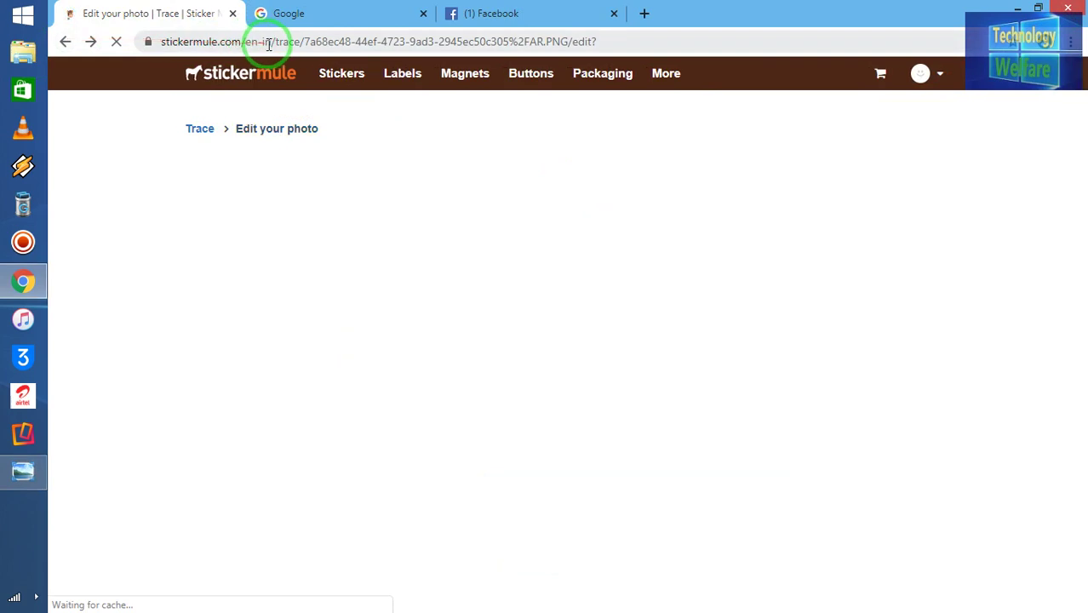
left_click(268, 44)
key("BackSpace")
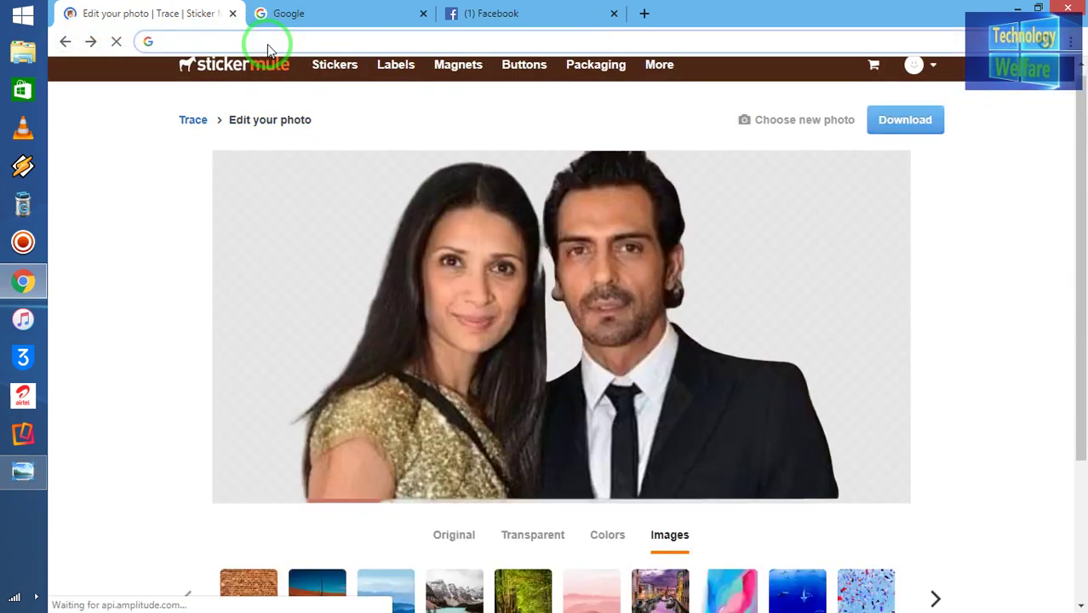
type("g")
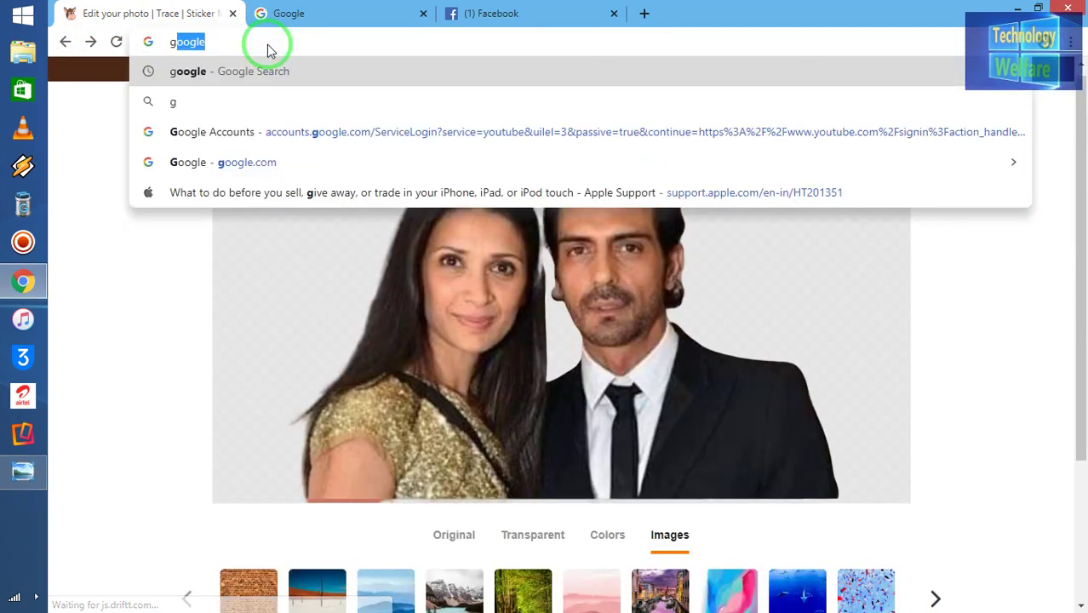
key("Return")
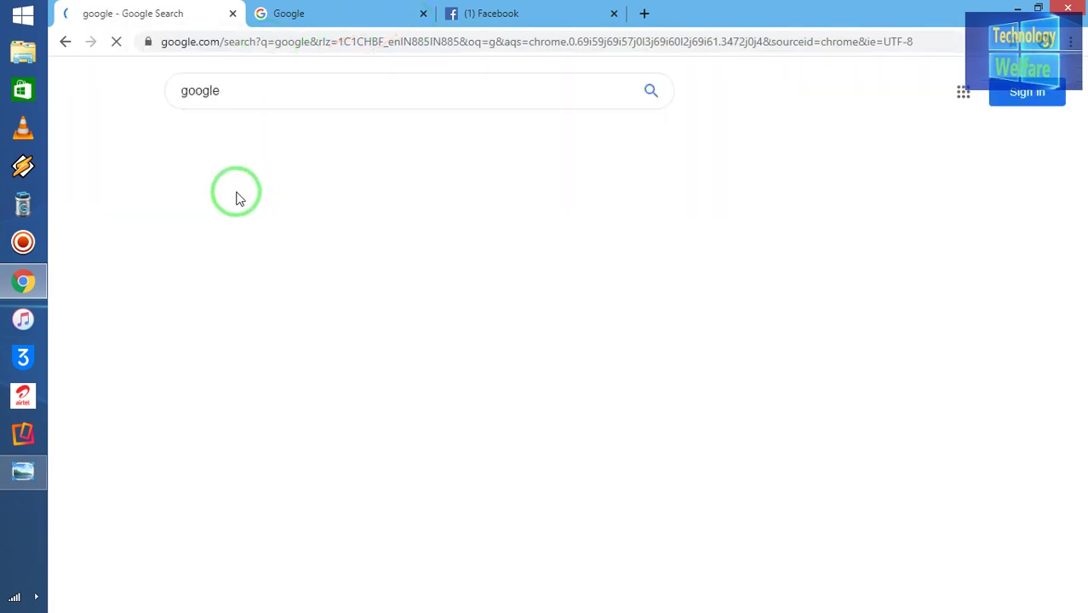
Search Google for 'sticker mule trace' and open the Trace result page.
left_click(191, 228)
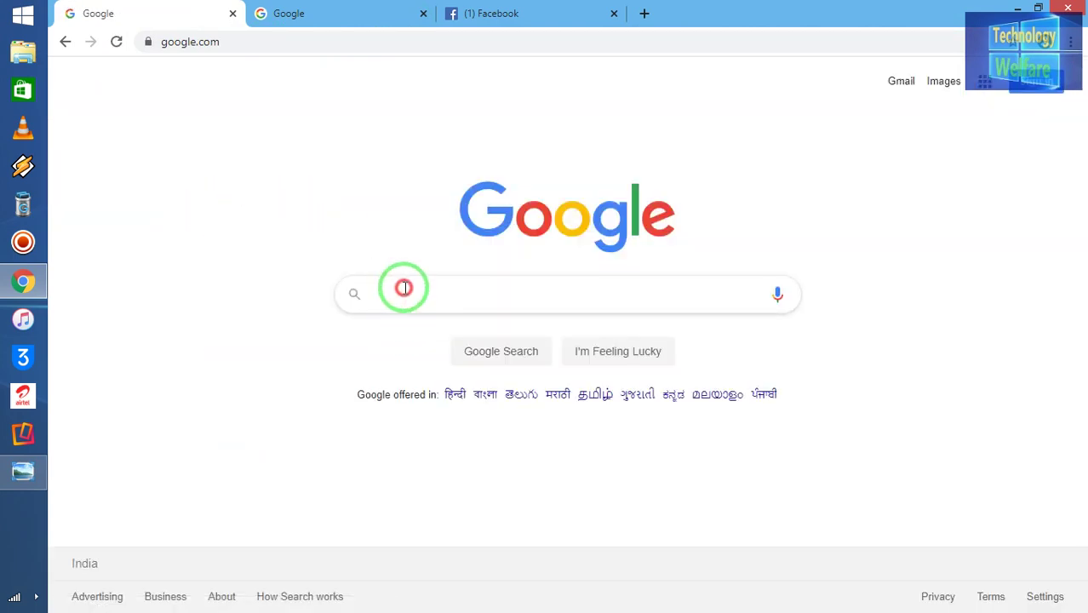
left_click(403, 288)
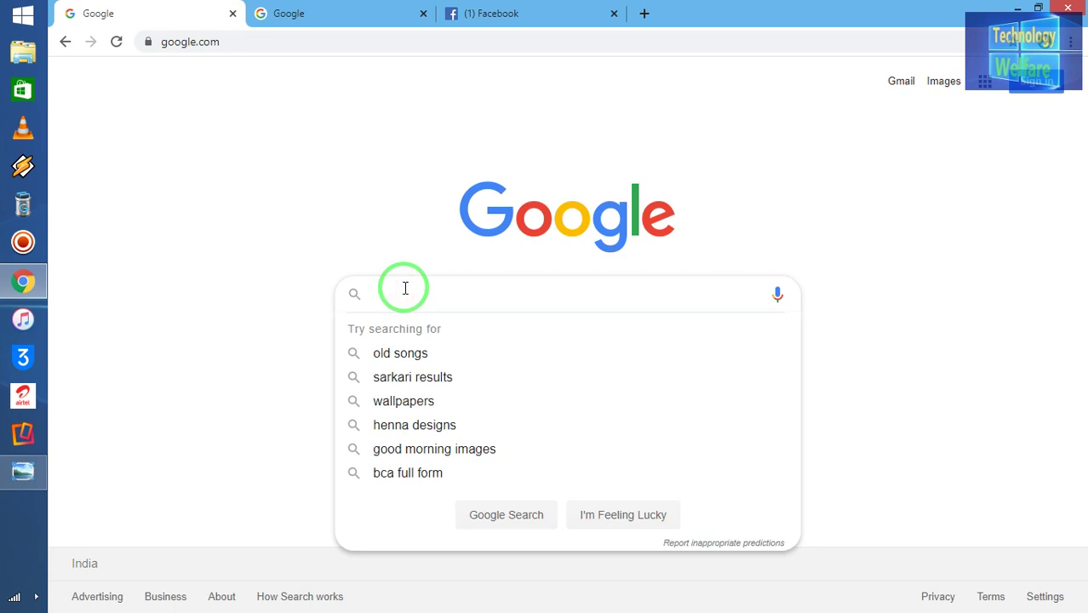
type("stic")
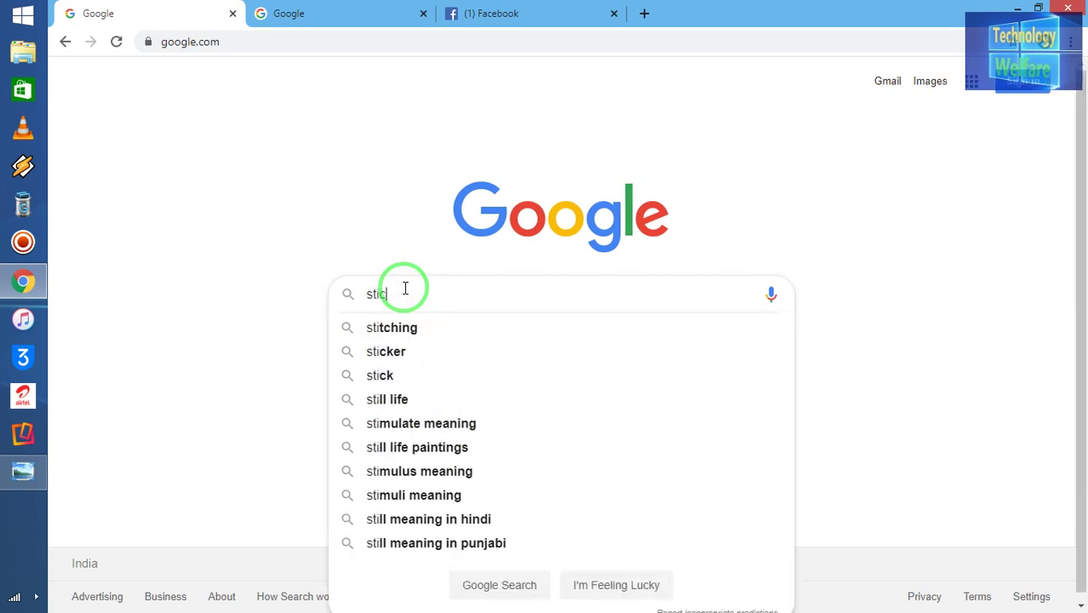
type("ker")
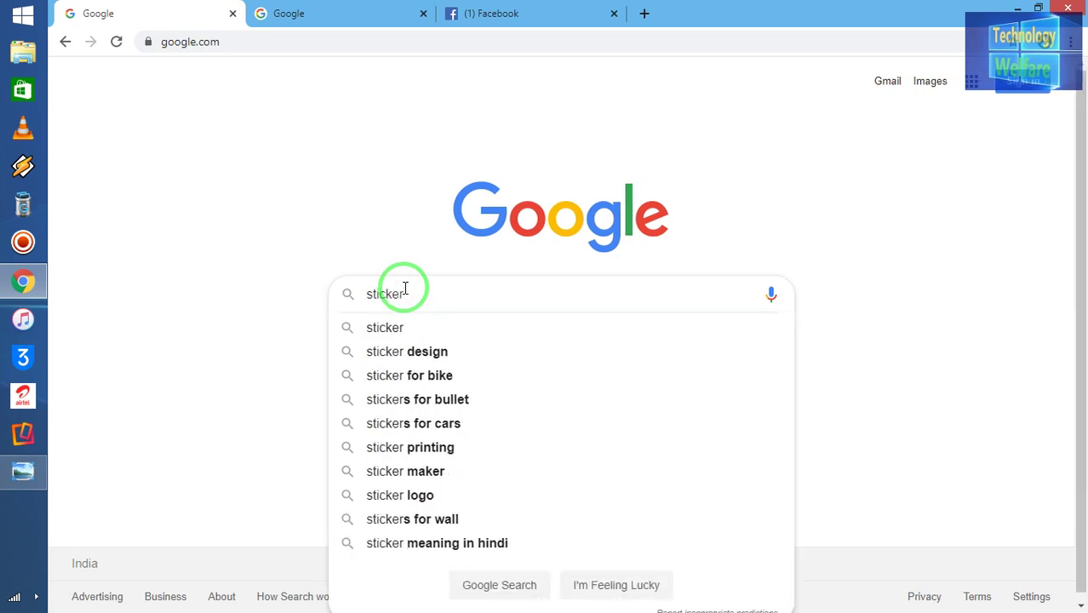
type(" mule")
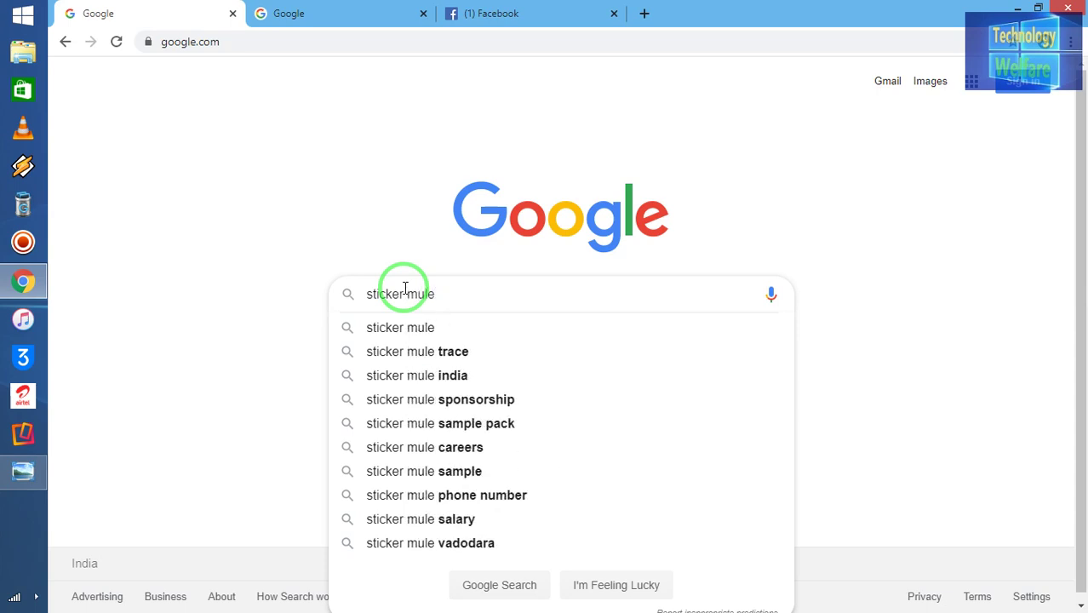
left_click(453, 351)
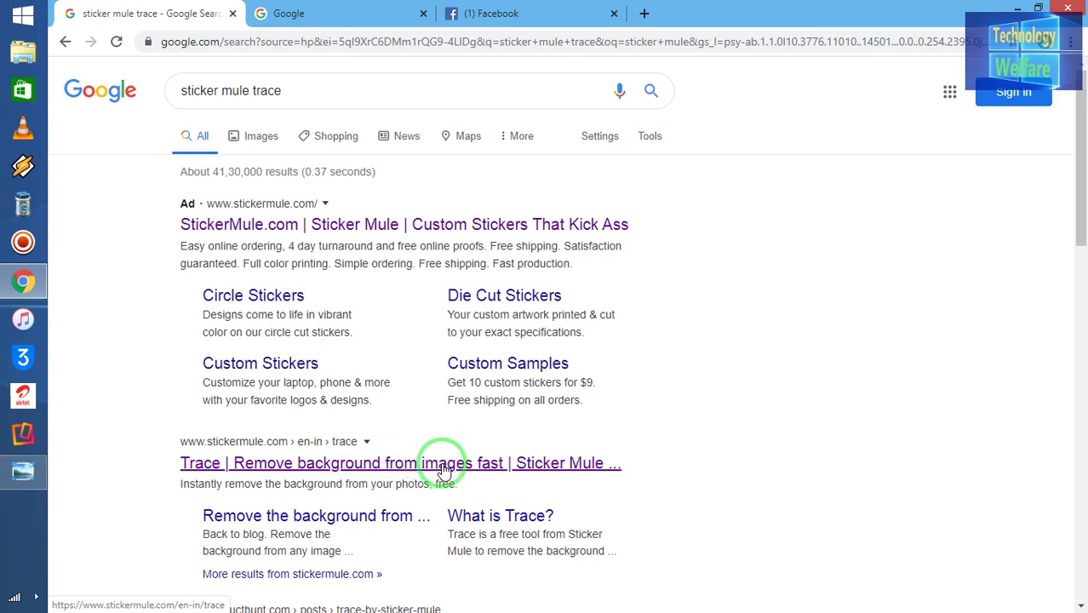
left_click(470, 471)
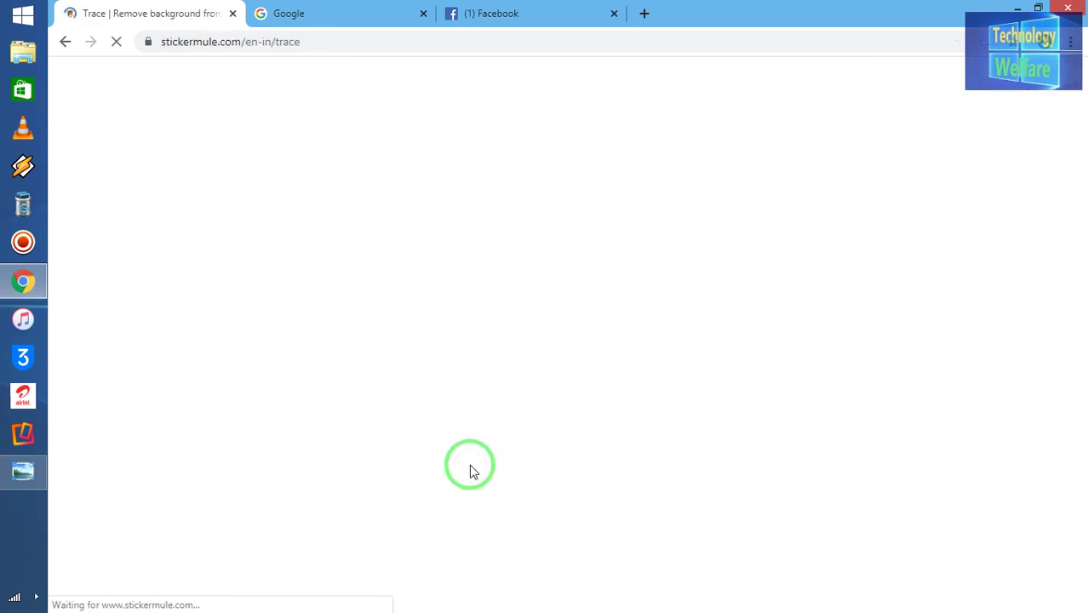